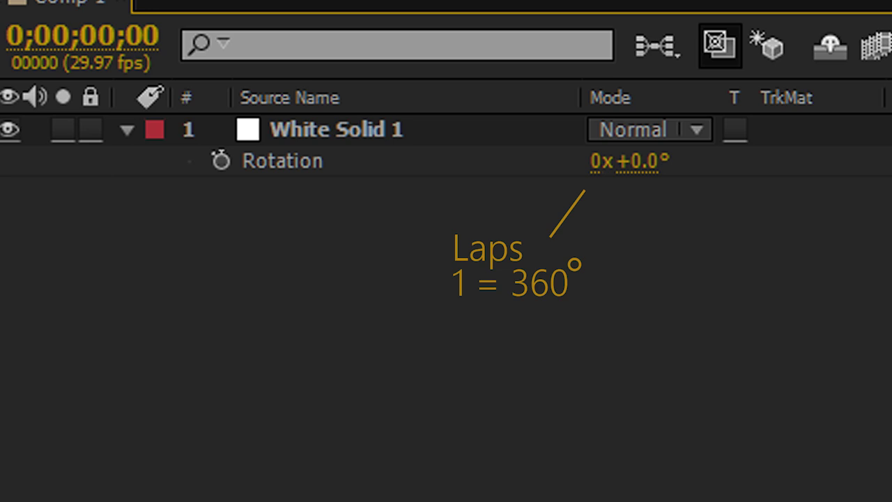
# Set the demo solid's rotation to 361 degrees so it reads 1x +1.0°
pyautogui.click(638, 161)
pyautogui.write('361')
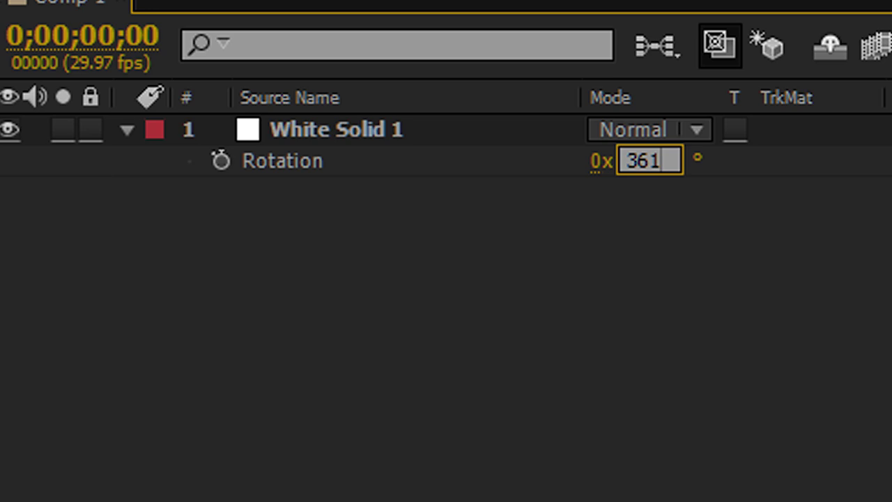
pyautogui.press('Return')
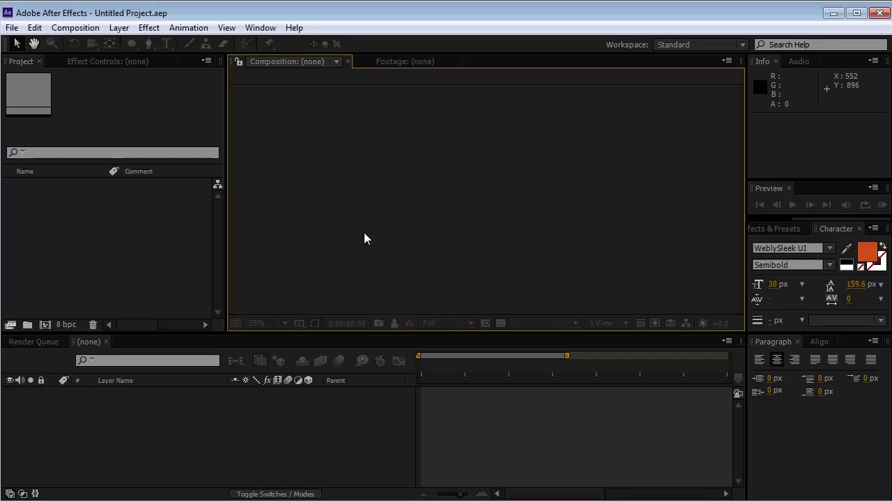
# Create a 1280×720, 10-second composition named 'Position'
pyautogui.click(90, 29)
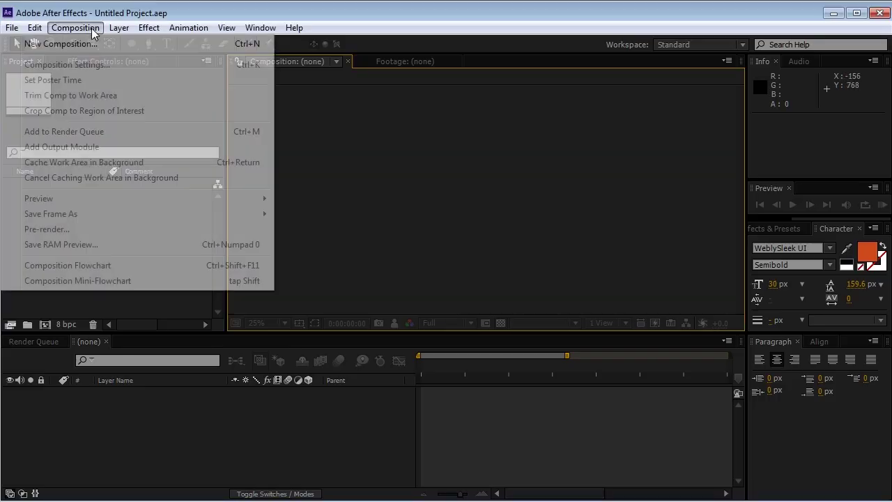
pyautogui.click(59, 44)
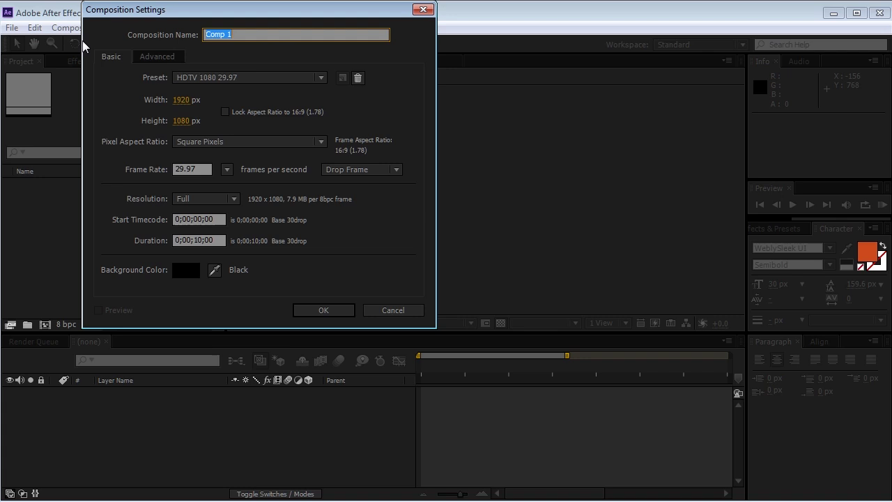
pyautogui.moveTo(190, 33); pyautogui.dragTo(205, 78)
pyautogui.write('Position')
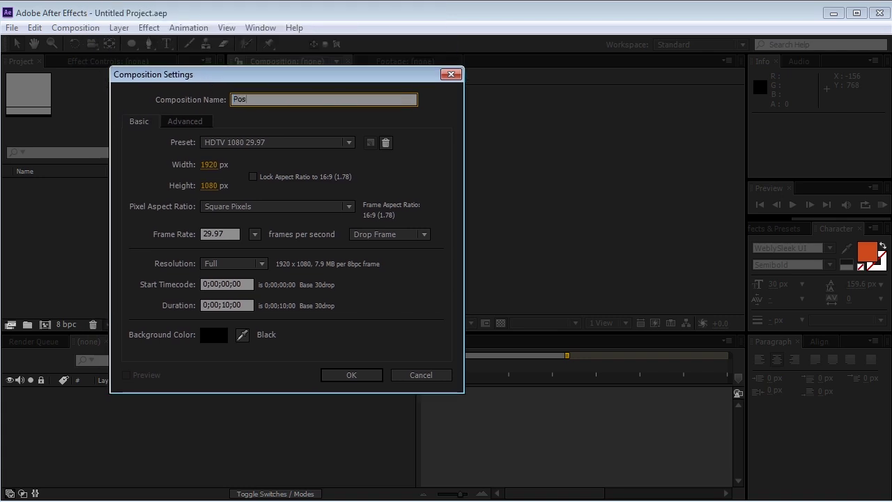
pyautogui.click(211, 164)
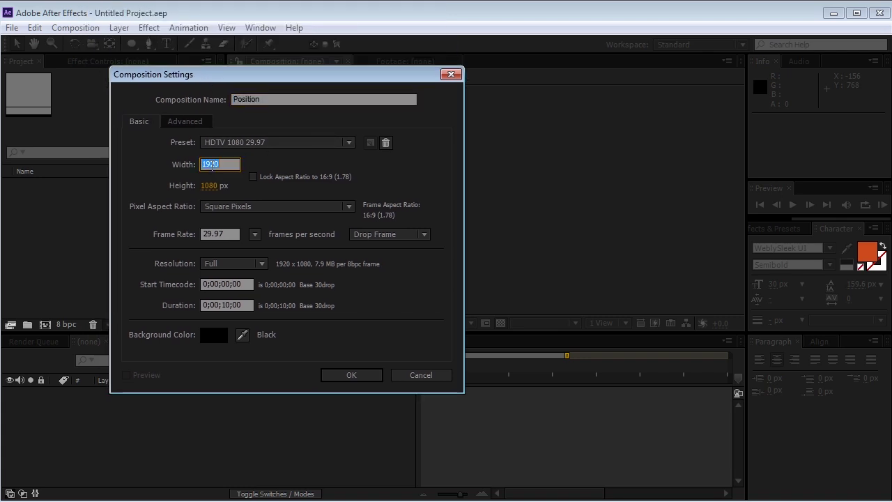
pyautogui.write('1280')
pyautogui.click(209, 185)
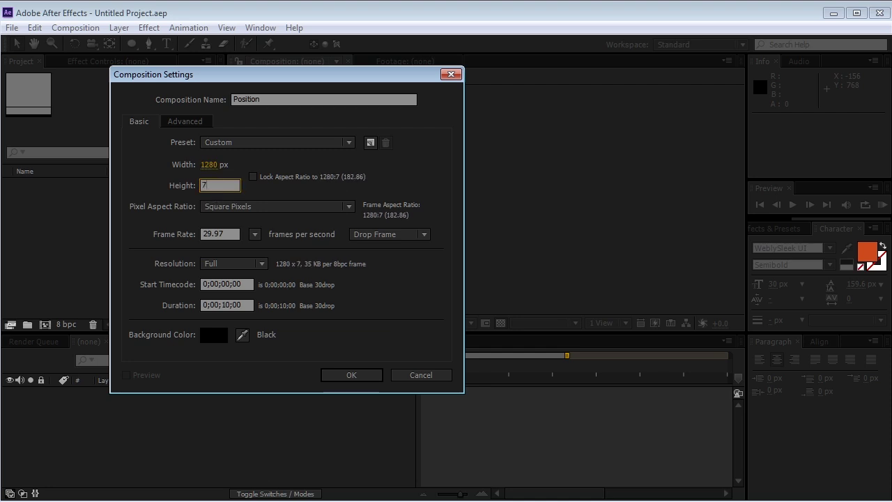
pyautogui.write('720')
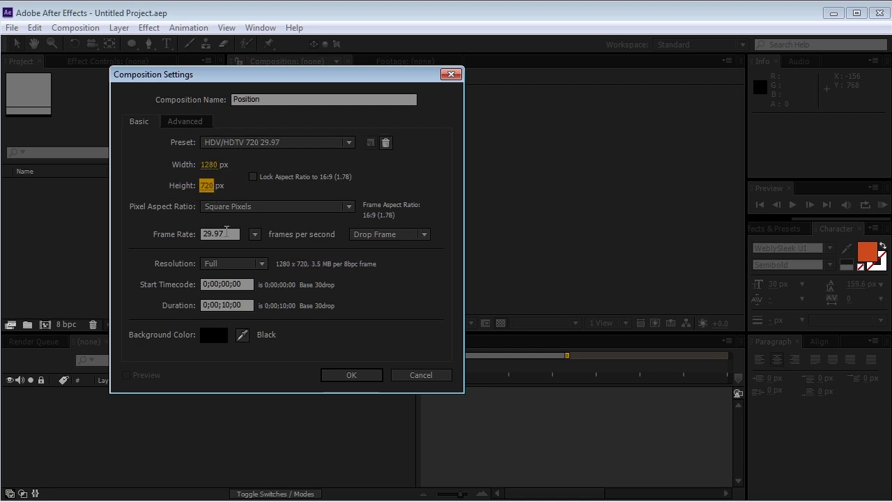
pyautogui.press('Tab')
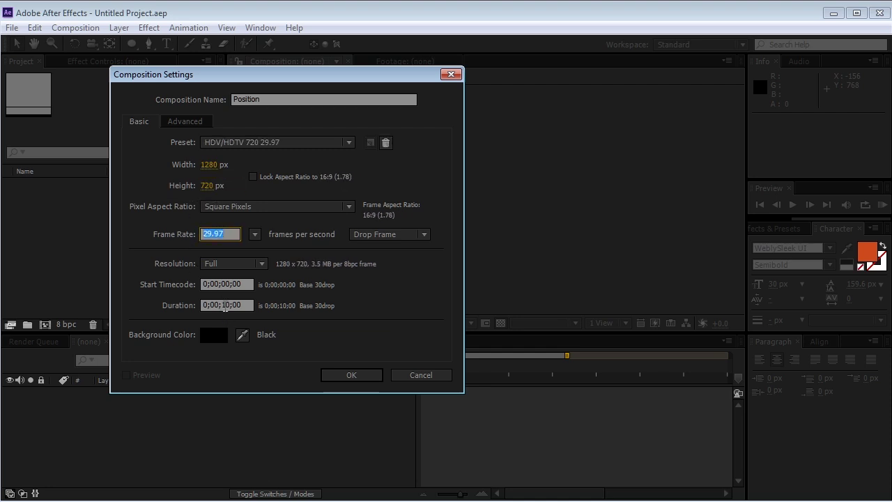
pyautogui.click(232, 304)
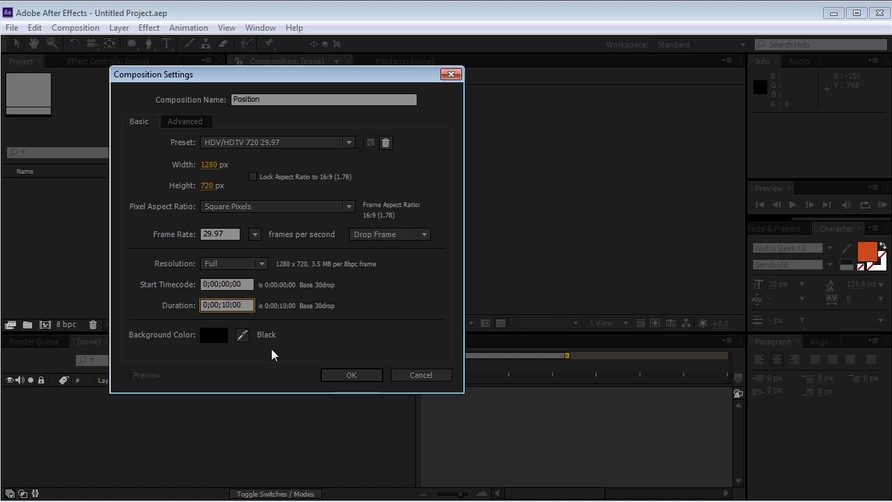
pyautogui.click(342, 375)
# Add a text layer reading 'CAKE' to the Position comp
pyautogui.click(119, 28)
pyautogui.moveTo(198, 43)
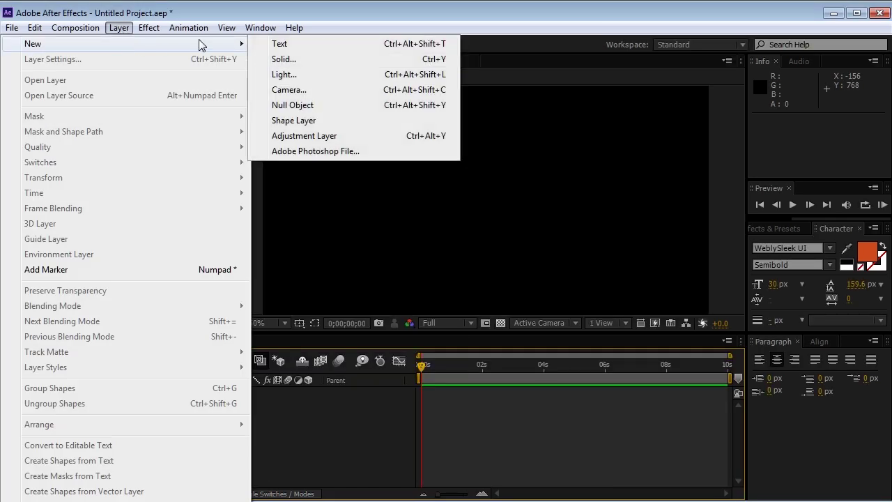
pyautogui.click(279, 44)
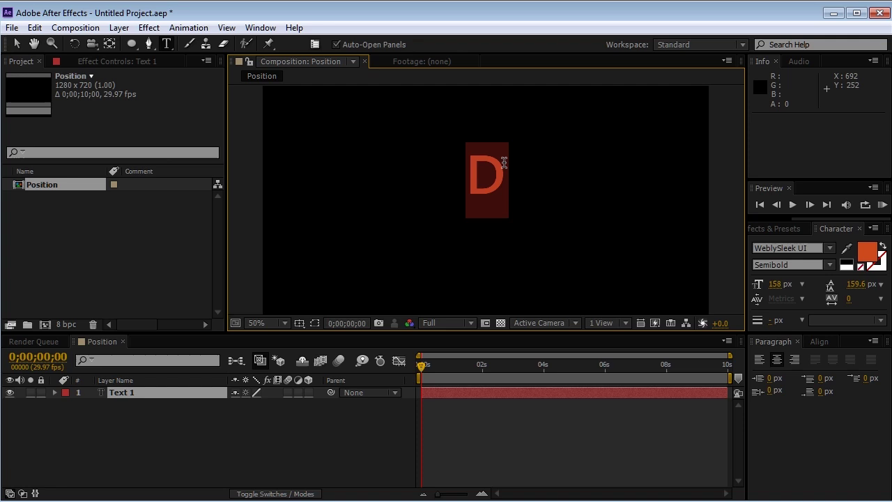
pyautogui.write('CAKE')
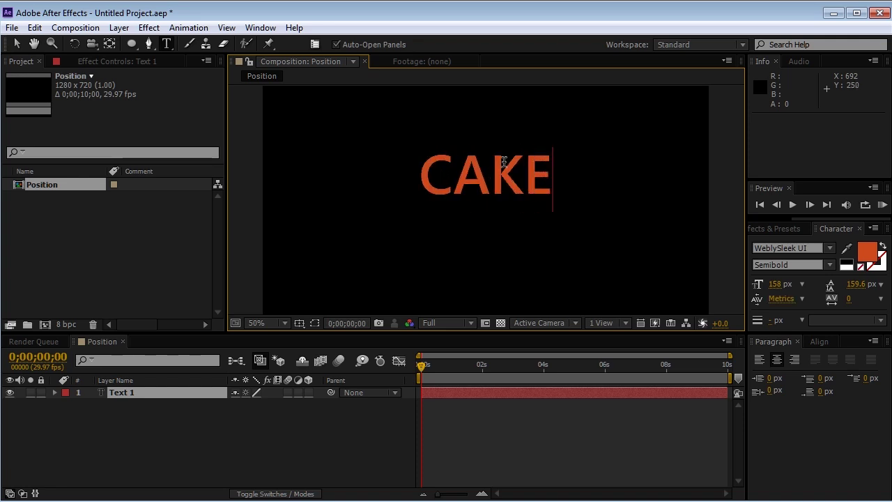
pyautogui.press('KP_Enter')
# Make the CAKE text white at 60 px and move it left and down
pyautogui.click(866, 252)
pyautogui.moveTo(142, 113); pyautogui.dragTo(18, 29)
pyautogui.click(318, 32)
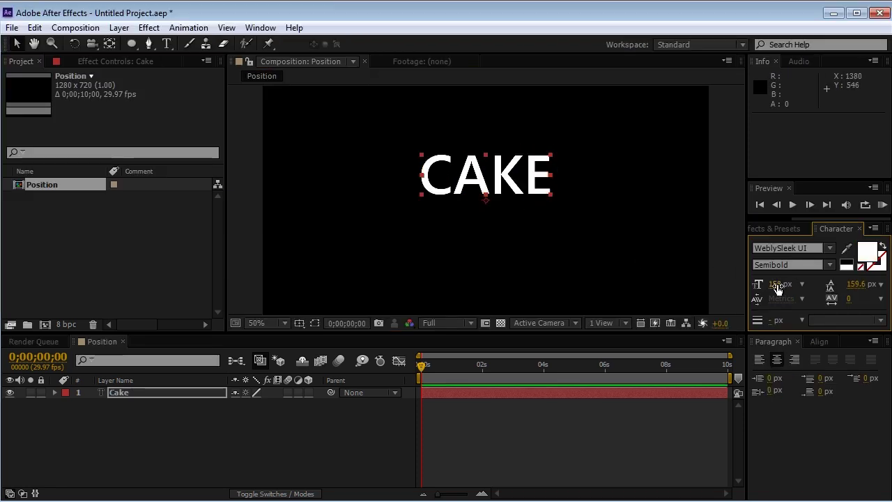
pyautogui.moveTo(773, 283); pyautogui.dragTo(711, 292)
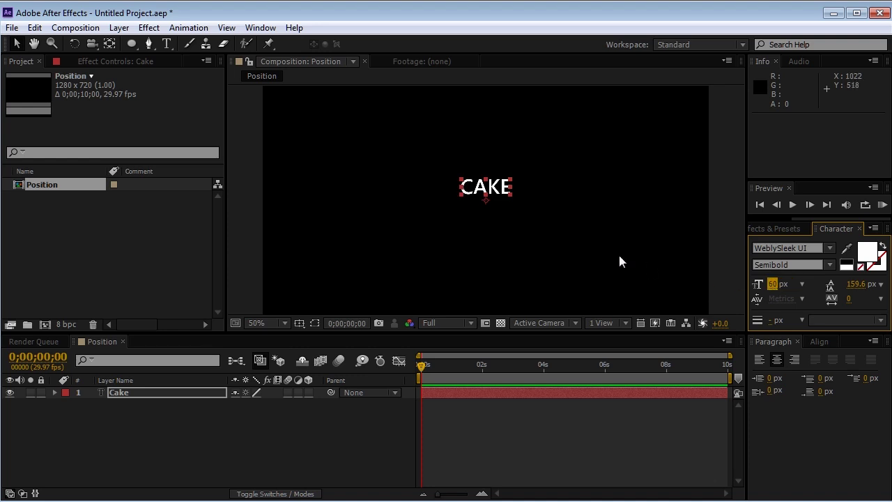
pyautogui.click(584, 251)
pyautogui.moveTo(500, 190); pyautogui.dragTo(376, 218)
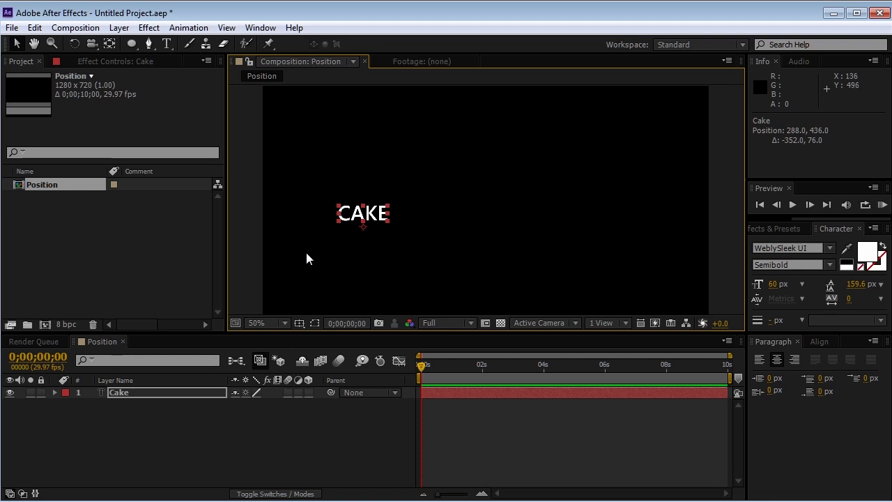
# Reveal the CAKE layer's Position property and set it to 0, 0
pyautogui.click(169, 394)
pyautogui.press('p')
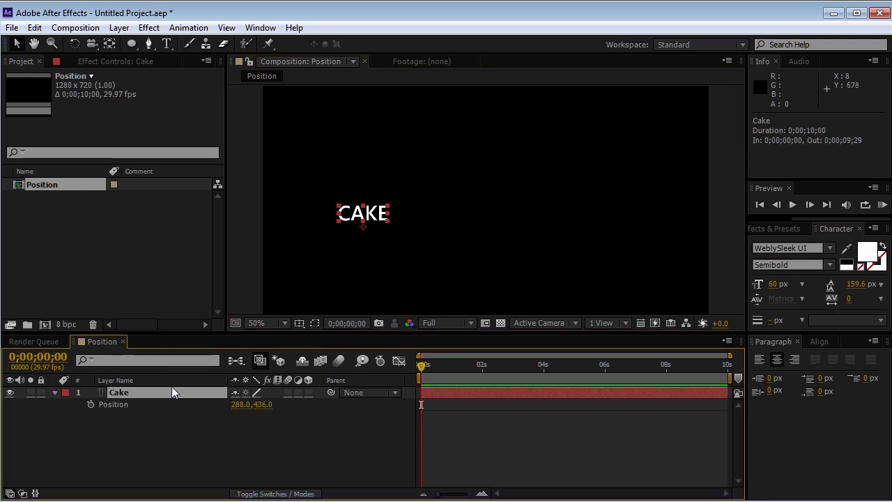
pyautogui.click(131, 404)
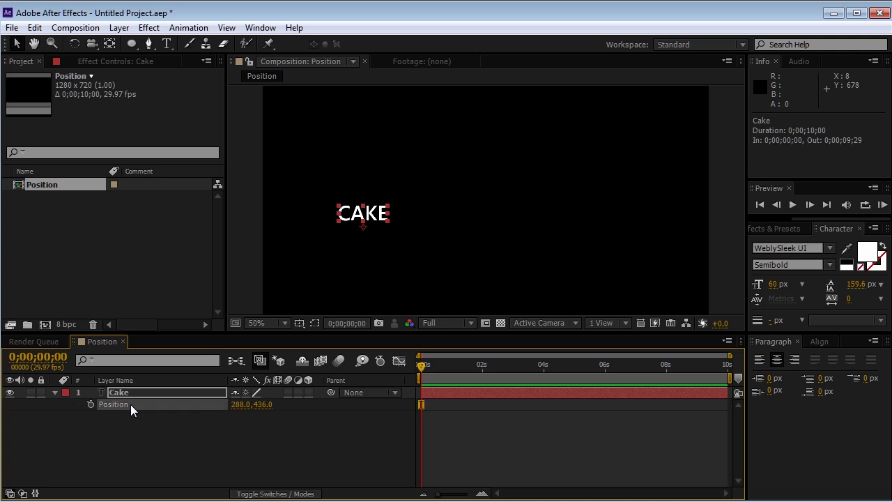
pyautogui.moveTo(241, 405); pyautogui.dragTo(283, 419)
pyautogui.click(240, 408)
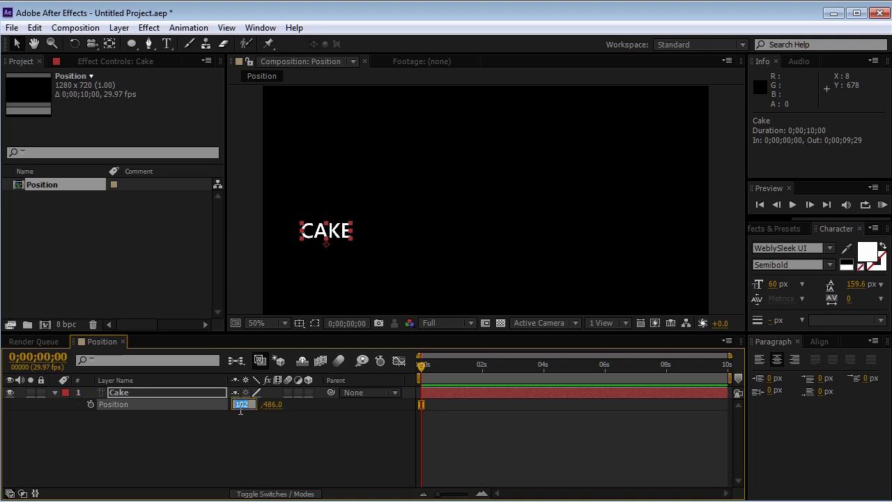
pyautogui.write('0')
pyautogui.press('Return')
pyautogui.click(252, 407)
pyautogui.write('0')
pyautogui.press('Return')
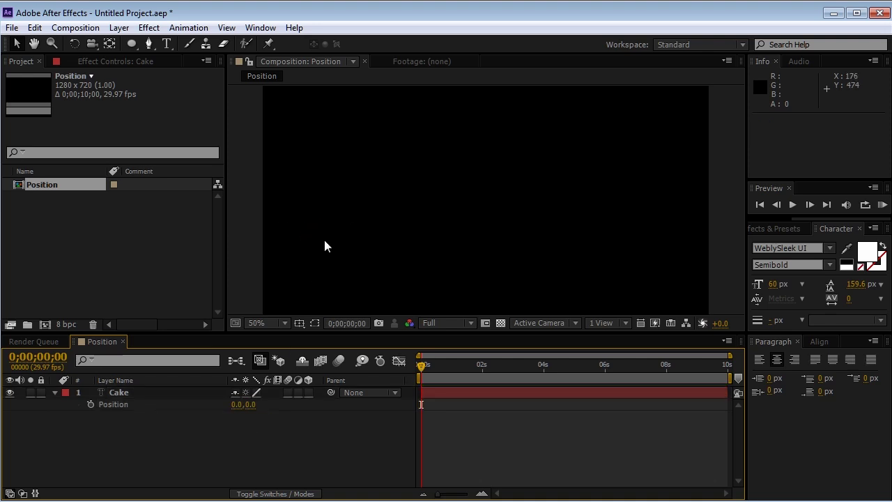
# Set CAKE's Position to 1280, 720, at the comp's bottom-right corner
pyautogui.scroll(-2, 313, 229)
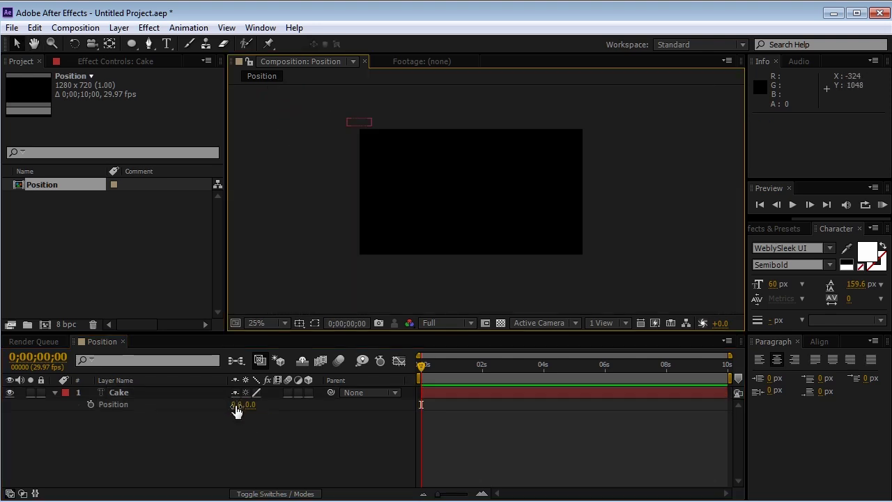
pyautogui.click(237, 406)
pyautogui.write('1280')
pyautogui.press('Return')
pyautogui.click(267, 405)
pyautogui.write('720')
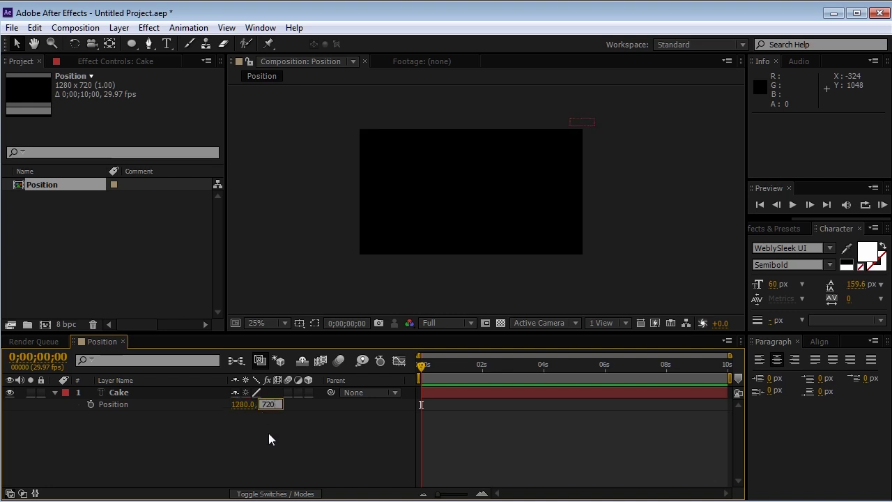
pyautogui.press('Return')
# Zoom the Composition viewer to 400% on the CA letters and anchor point
pyautogui.scroll(2, 566, 282)
pyautogui.moveTo(603, 273); pyautogui.dragTo(553, 224)
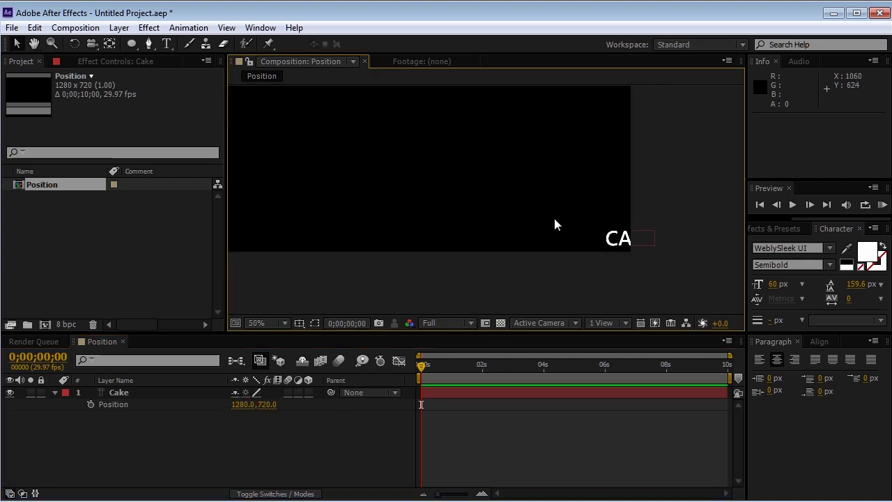
pyautogui.click(649, 244)
pyautogui.scroll(2, 649, 258)
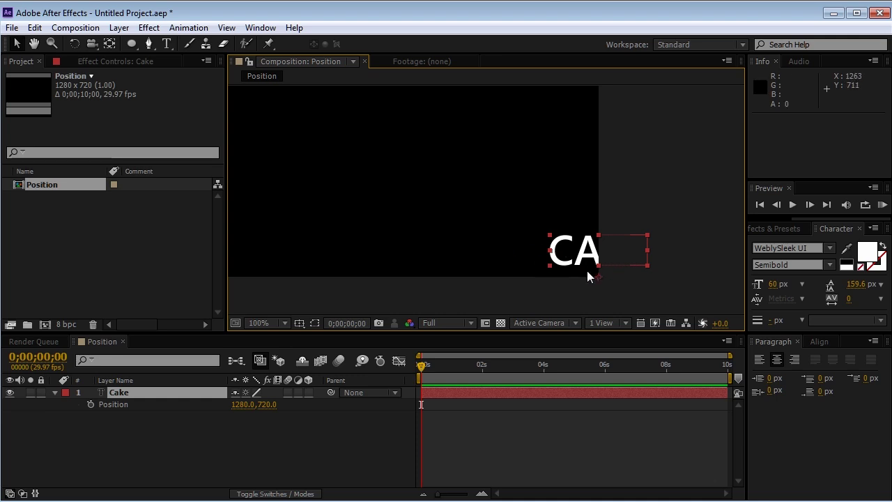
pyautogui.scroll(2, 589, 276)
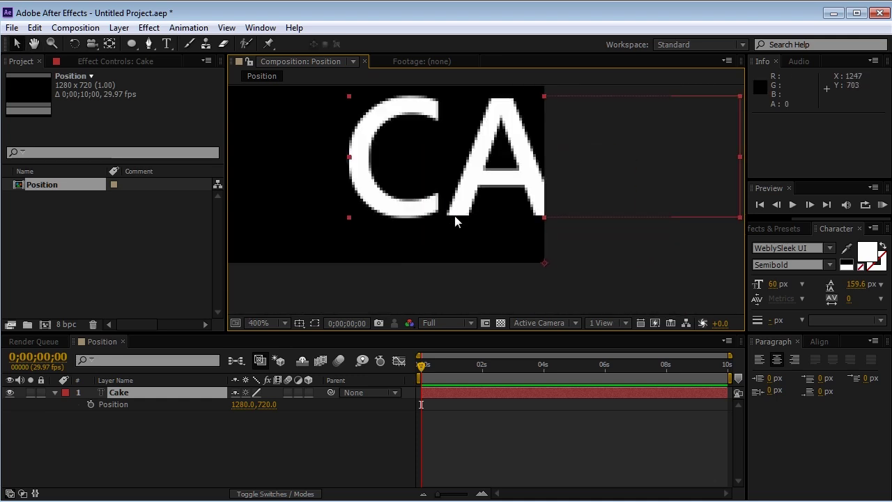
pyautogui.scroll(1, 460, 223)
pyautogui.scroll(-1, 470, 237)
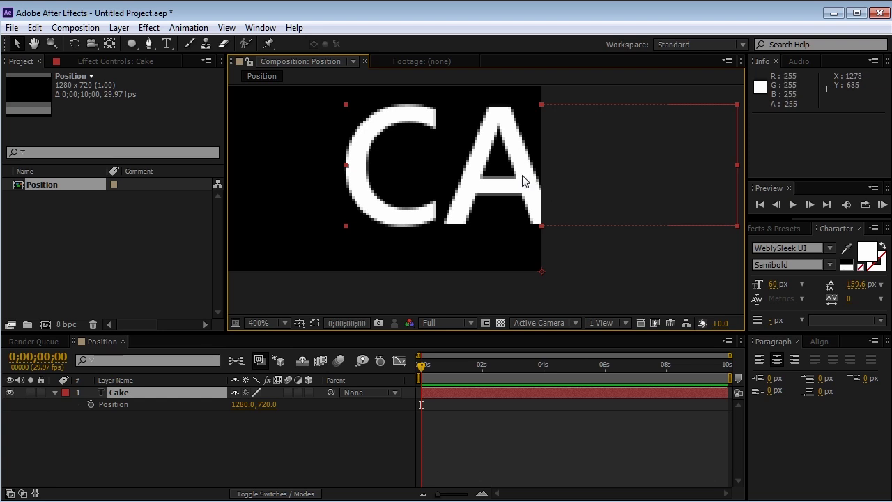
# Use the Pan Behind tool to move CAKE's anchor point up onto the text
pyautogui.click(111, 42)
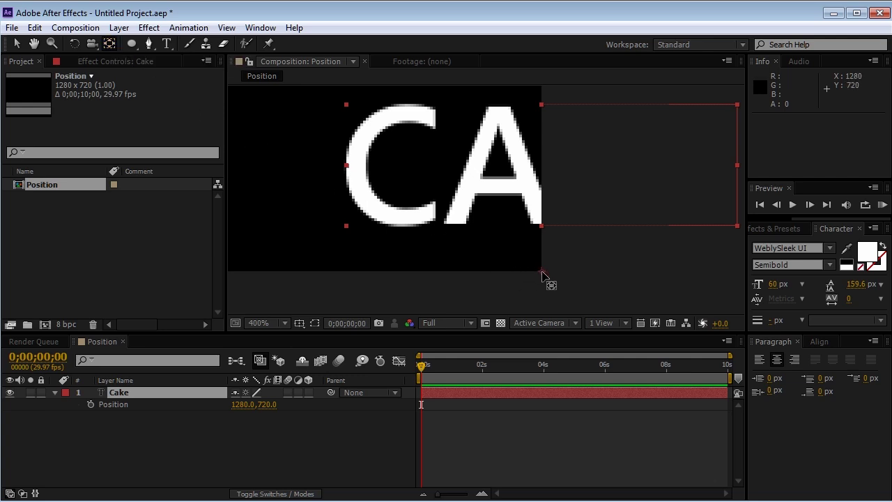
pyautogui.moveTo(544, 272); pyautogui.dragTo(548, 167)
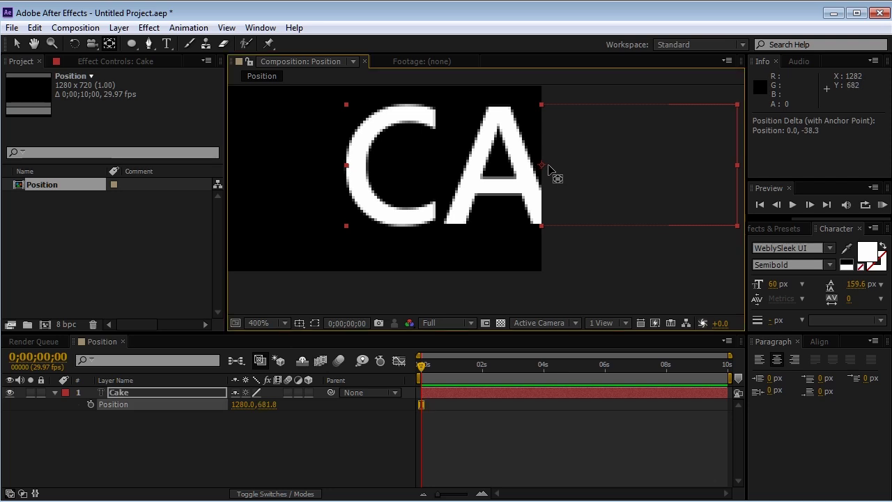
pyautogui.press(',')
# Set CAKE's Position Y to 720 and zoom out to see the whole frame
pyautogui.click(241, 404)
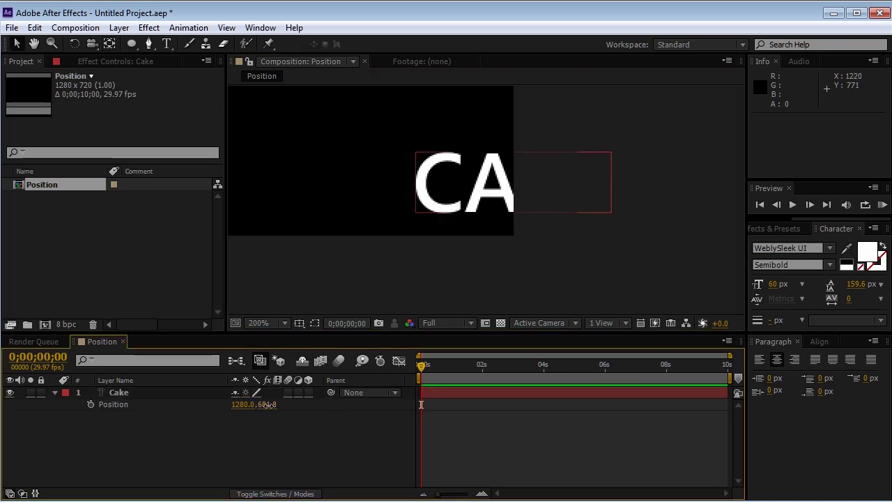
pyautogui.press('Tab')
pyautogui.write('720')
pyautogui.press('Return')
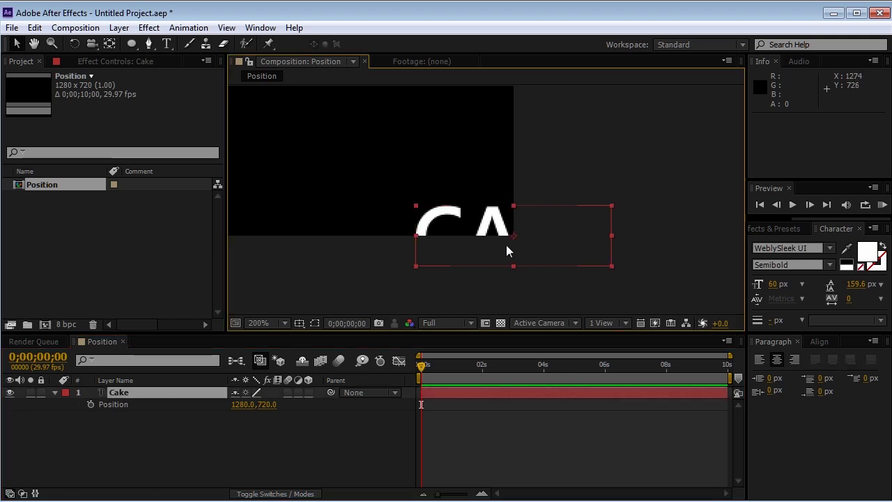
pyautogui.press(',')
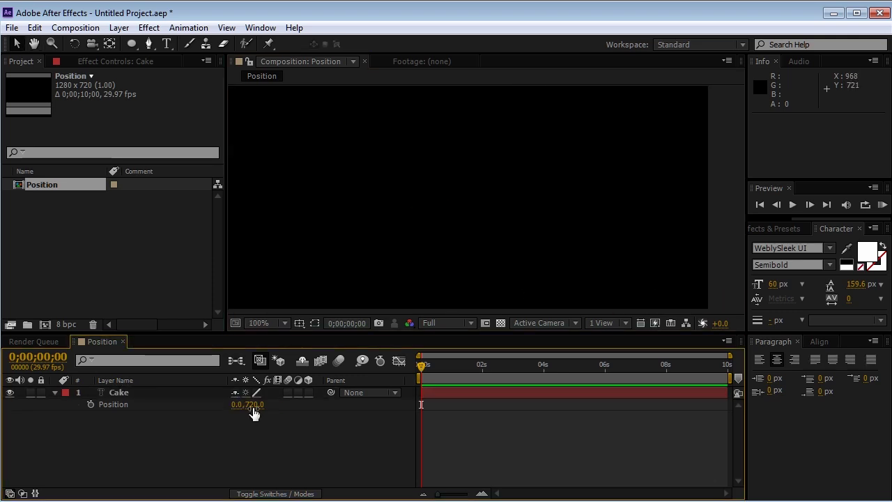
pyautogui.scroll(-2, 323, 249)
pyautogui.scroll(3, 400, 197)
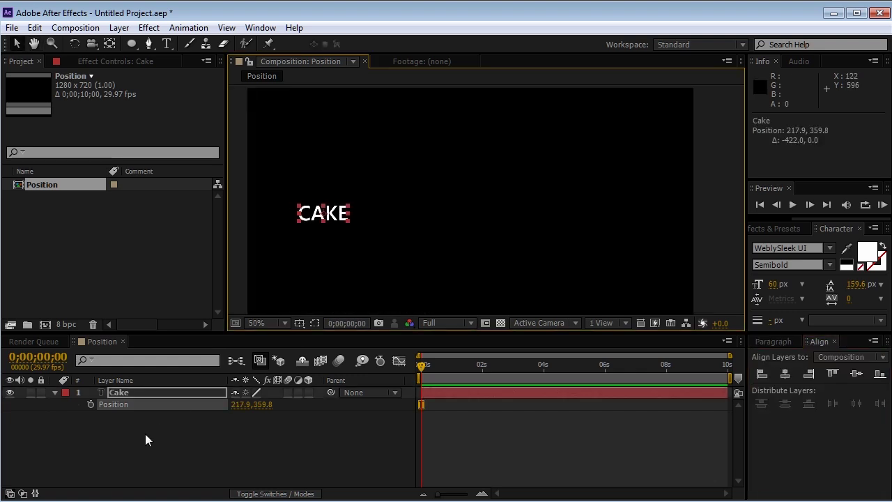
# Add a Position keyframe for CAKE at 0 s (217.9, 359.8)
pyautogui.click(145, 439)
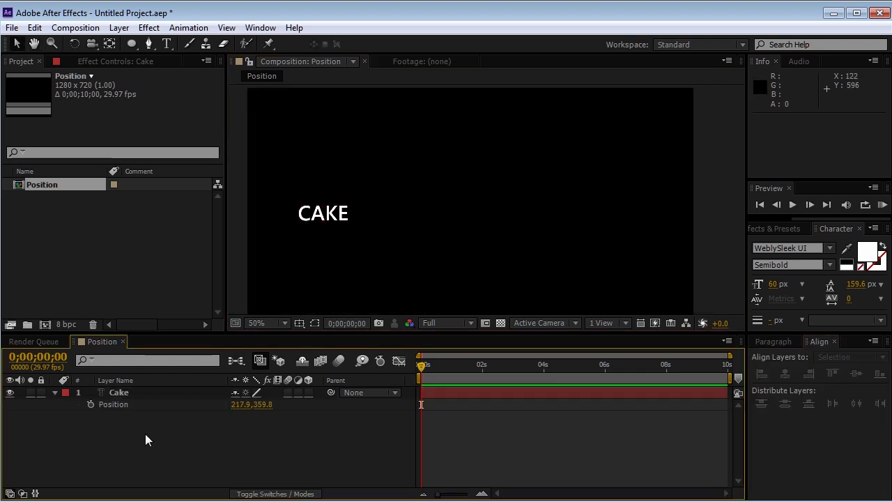
pyautogui.click(116, 408)
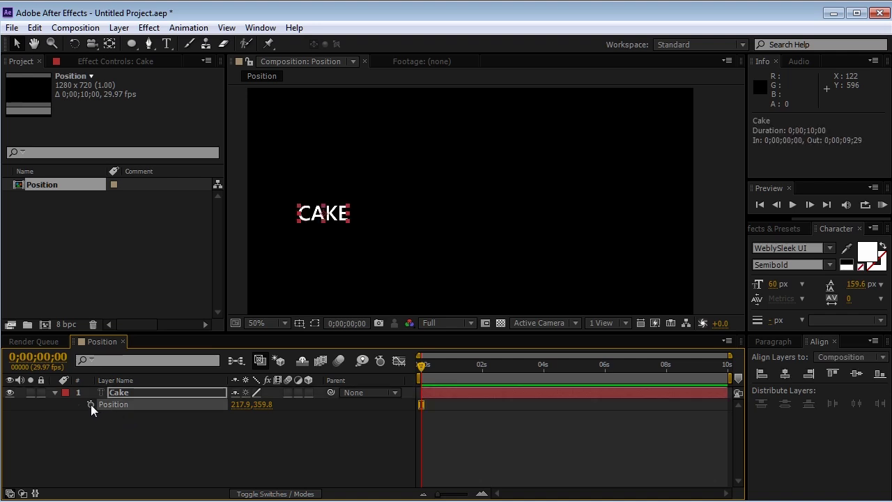
pyautogui.click(91, 405)
pyautogui.moveTo(438, 495); pyautogui.dragTo(450, 496)
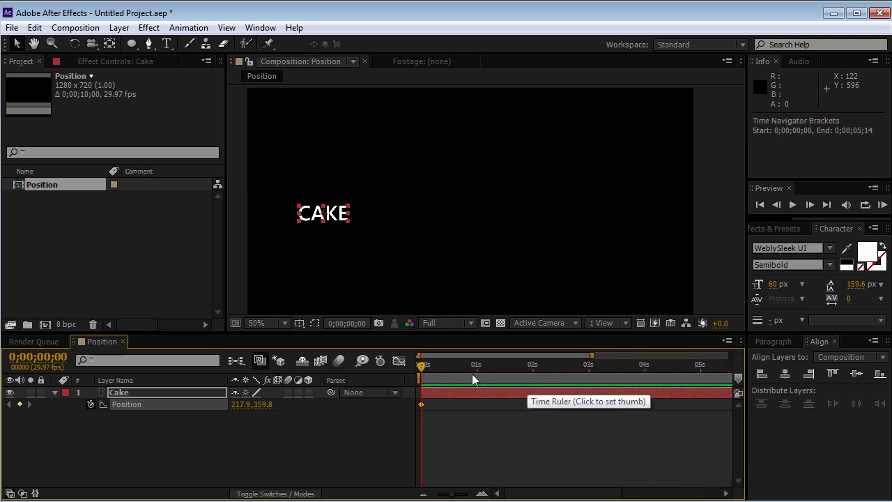
# At about 2 s, slide CAKE right to 989.9, 359.8 and preview the motion
pyautogui.moveTo(425, 369); pyautogui.dragTo(538, 375)
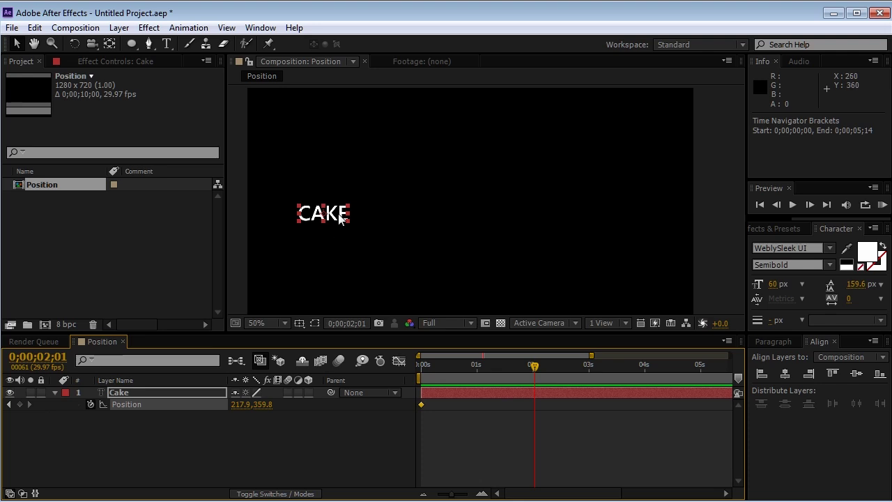
pyautogui.moveTo(336, 219); pyautogui.dragTo(604, 220)
pyautogui.click(591, 419)
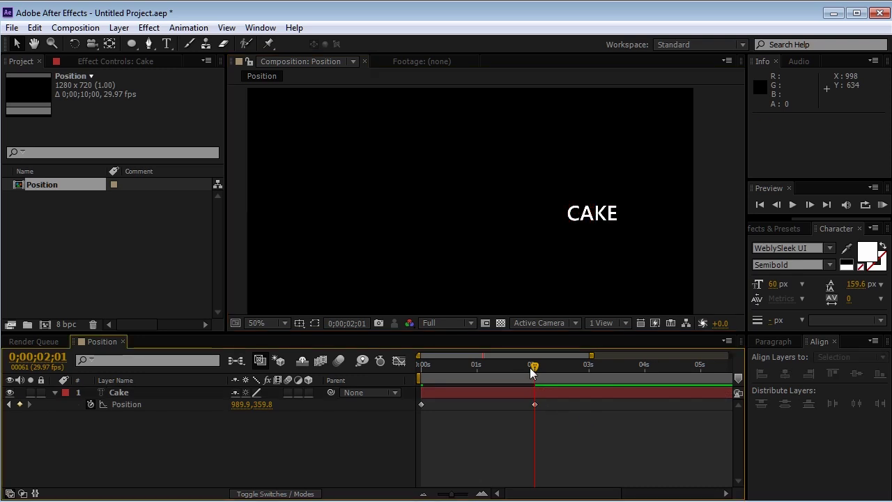
pyautogui.moveTo(533, 365); pyautogui.dragTo(385, 379)
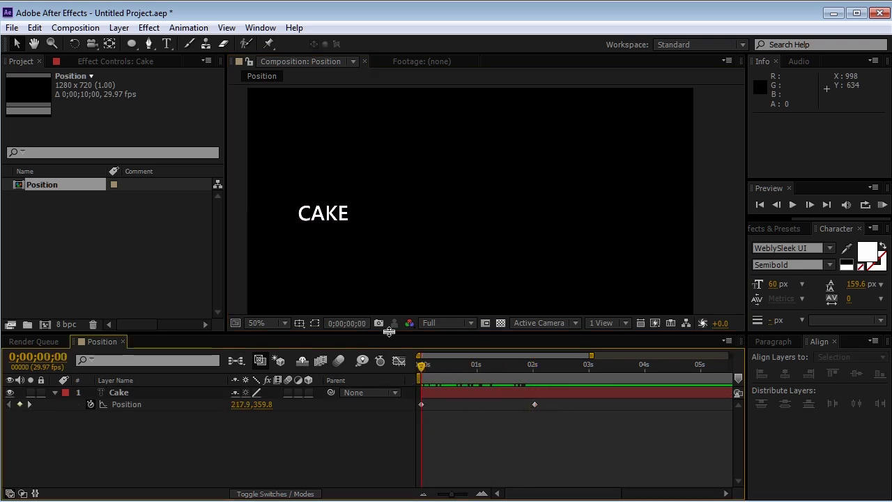
pyautogui.press('KP_0')
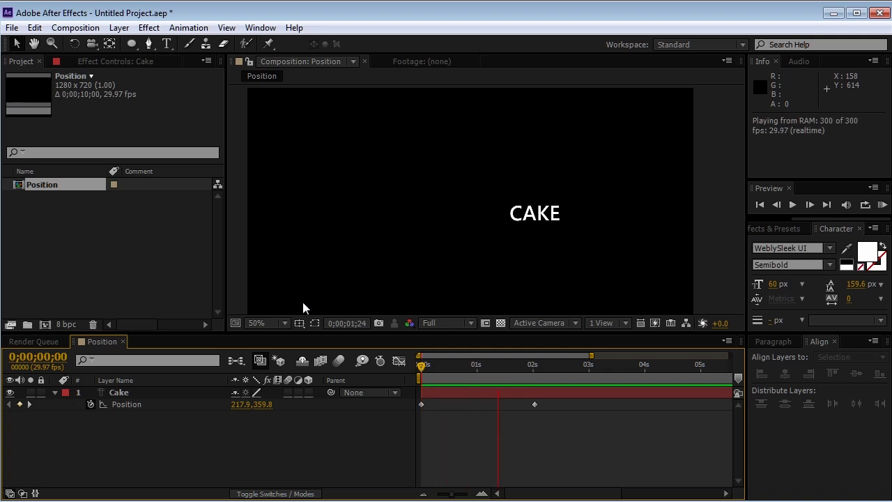
pyautogui.click(446, 399)
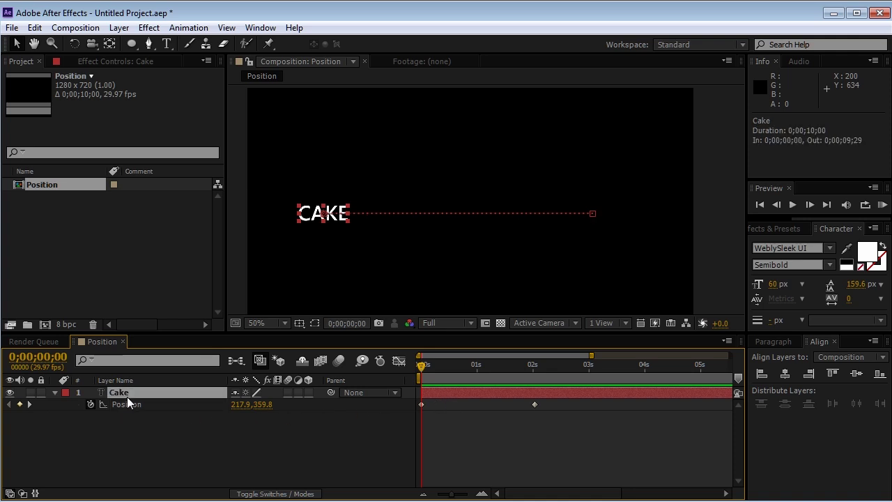
# Show CAKE's Scale and Rotation and add keyframes for both at 0 s
pyautogui.hotkey('shift', 's')
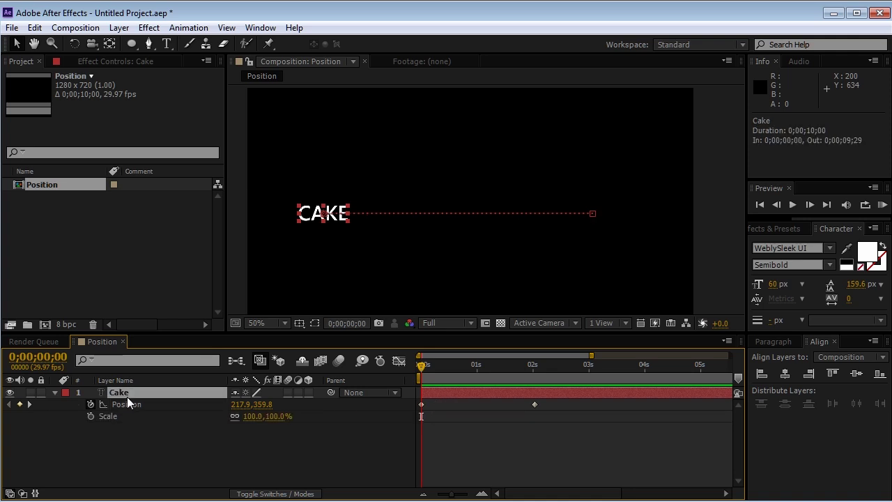
pyautogui.hotkey('shift', 'r')
pyautogui.click(89, 416)
pyautogui.click(90, 427)
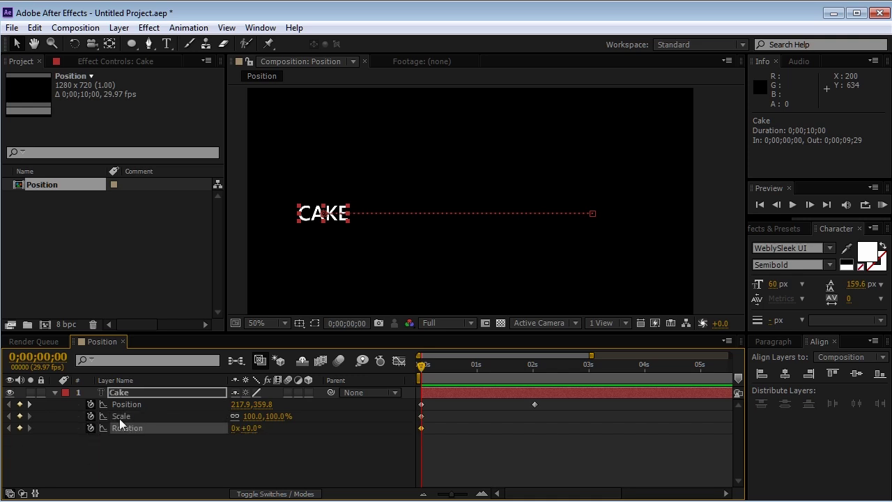
# At 2 s, set Scale to 150% and Rotation to 100, then preview
pyautogui.moveTo(461, 373); pyautogui.dragTo(531, 374)
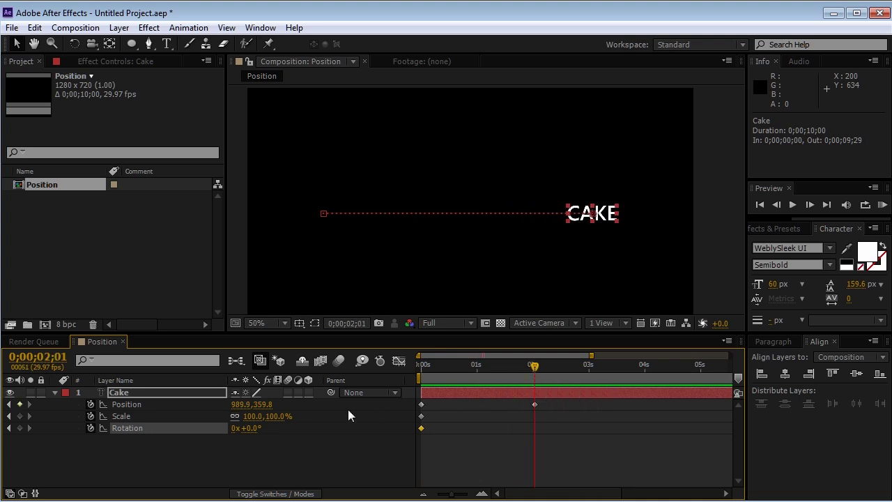
pyautogui.click(274, 417)
pyautogui.write('150')
pyautogui.press('Tab')
pyautogui.write('100')
pyautogui.press('Tab')
pyautogui.click(271, 446)
pyautogui.press('KP_0')
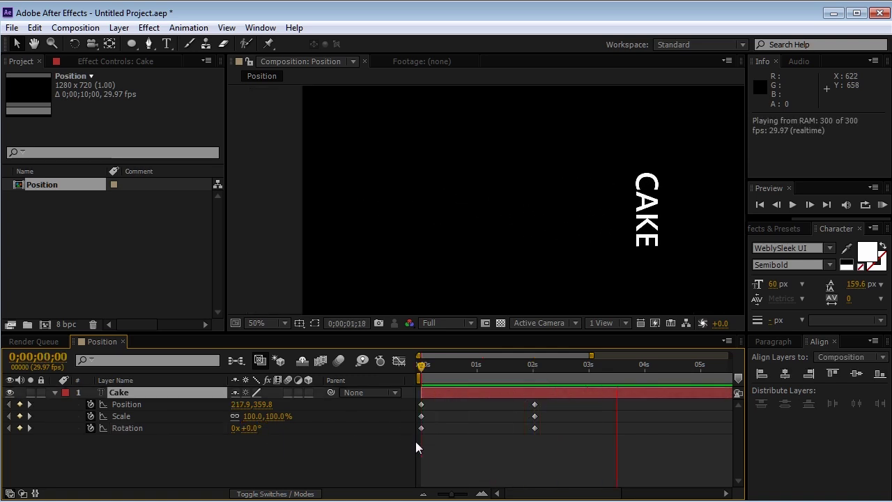
pyautogui.press('space')
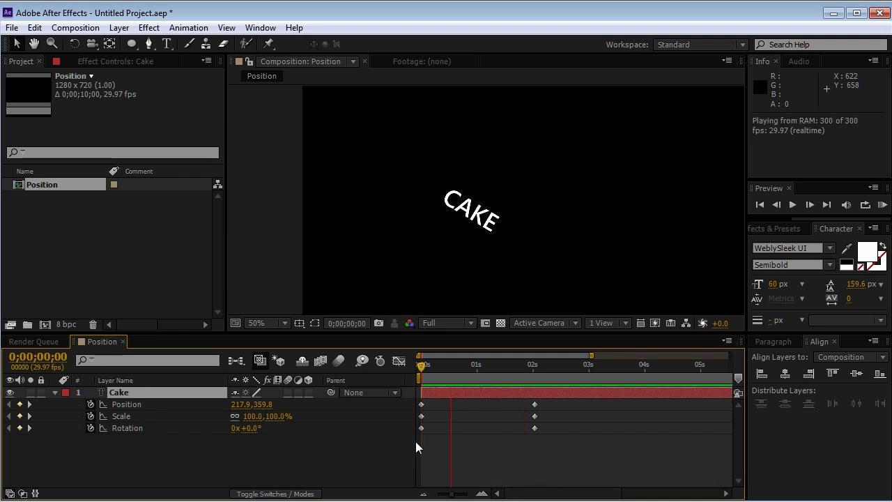
# At 2 s, change Rotation to 1x +0° and preview the finished animation
pyautogui.click(532, 377)
pyautogui.click(236, 428)
pyautogui.write('1')
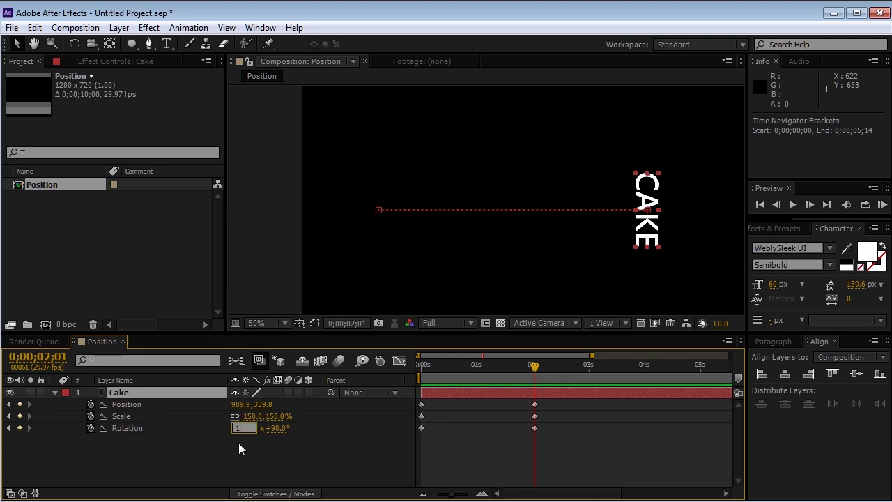
pyautogui.click(240, 445)
pyautogui.click(252, 428)
pyautogui.write('0')
pyautogui.click(254, 457)
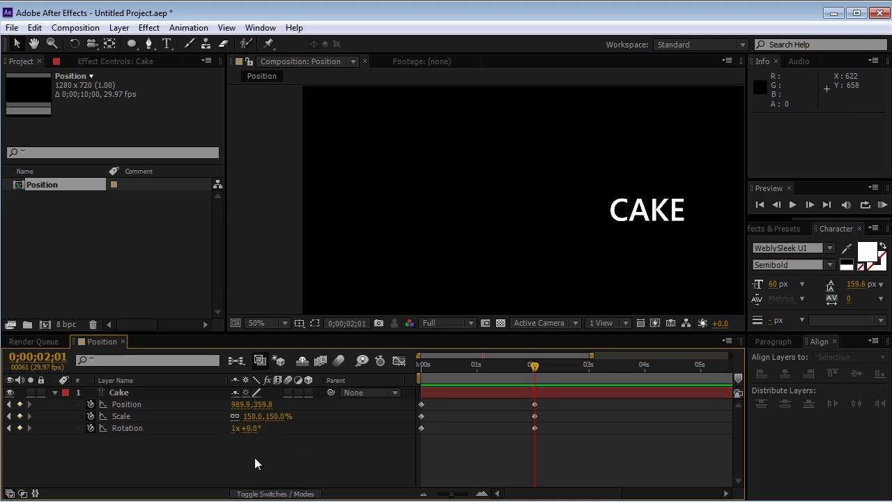
pyautogui.press('KP_0')
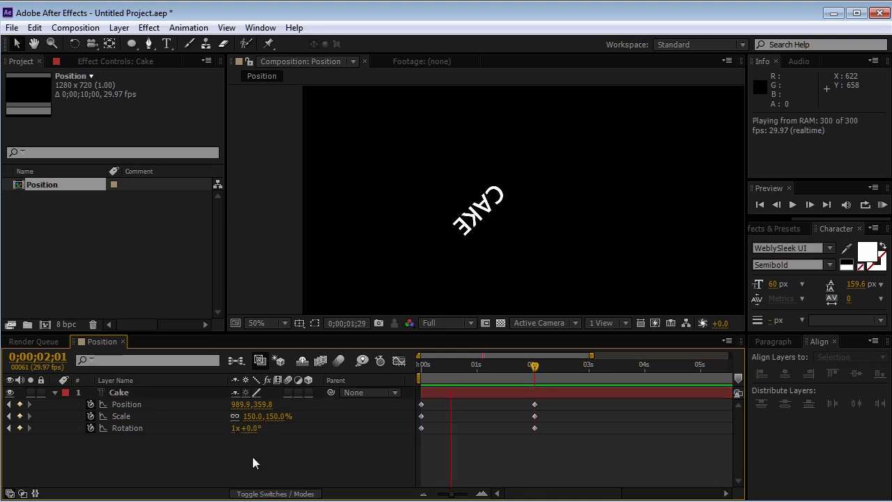